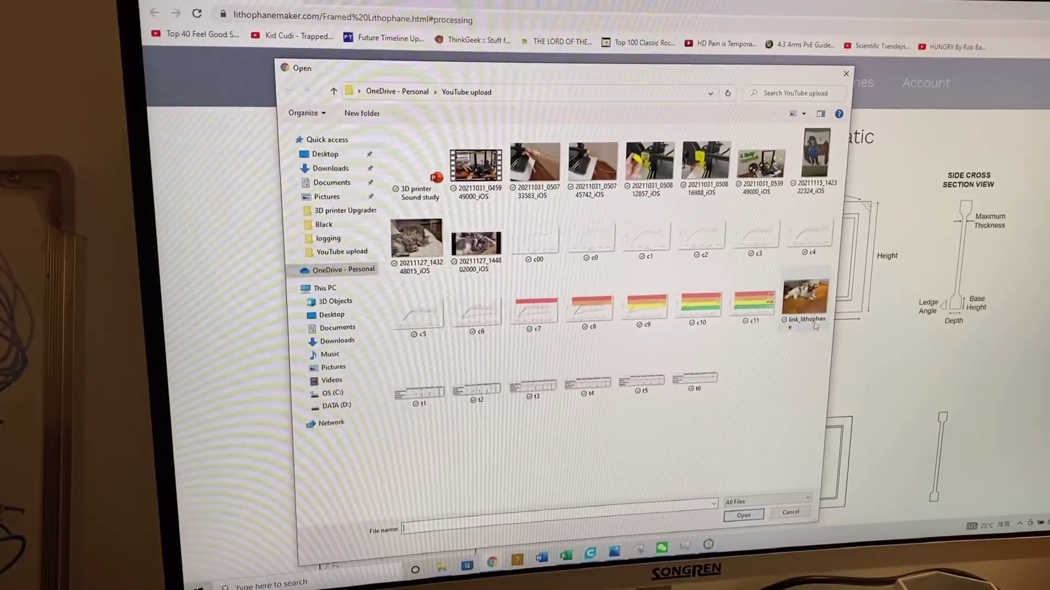
# Step: Pick link_lithophane.jpg as the lithophane image and scroll through the form fields
pyautogui.doubleClick(787, 367)
pyautogui.scroll(-15, 546, 328)
pyautogui.scroll(3, 546, 328)
pyautogui.scroll(-3, 547, 328)
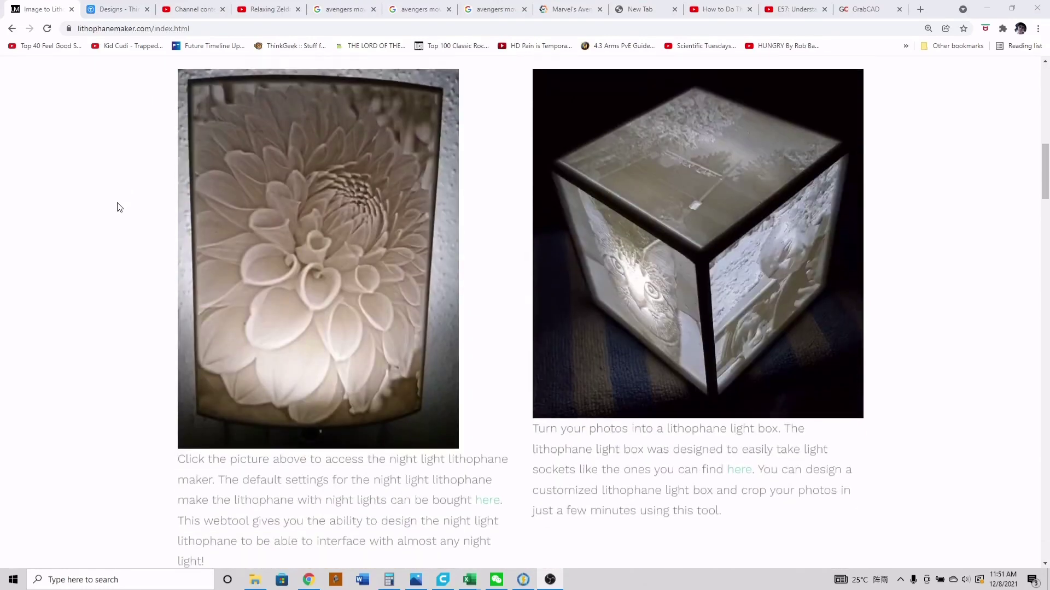
pyautogui.scroll(-1, 117, 206)
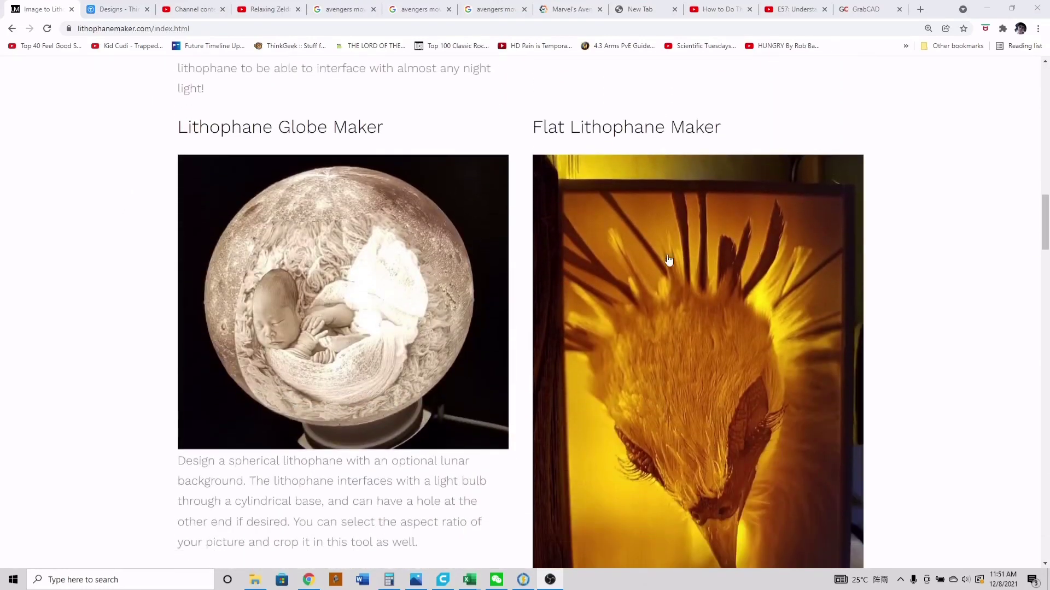
# Step: Open the Flat Lithophane Maker tool and expand its Frame Options dropdown
pyautogui.click(697, 307)
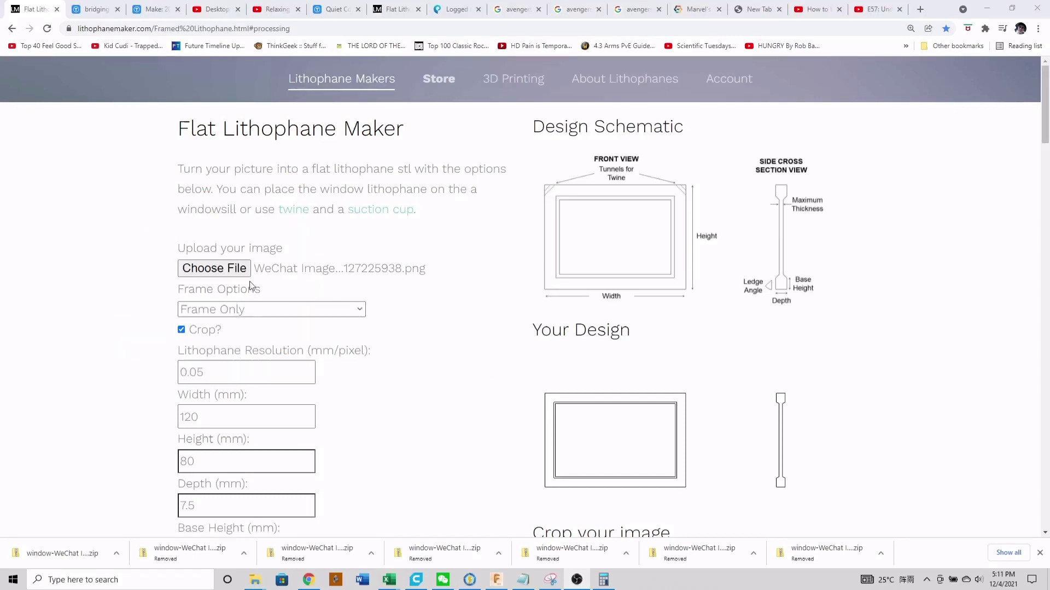
pyautogui.click(224, 271)
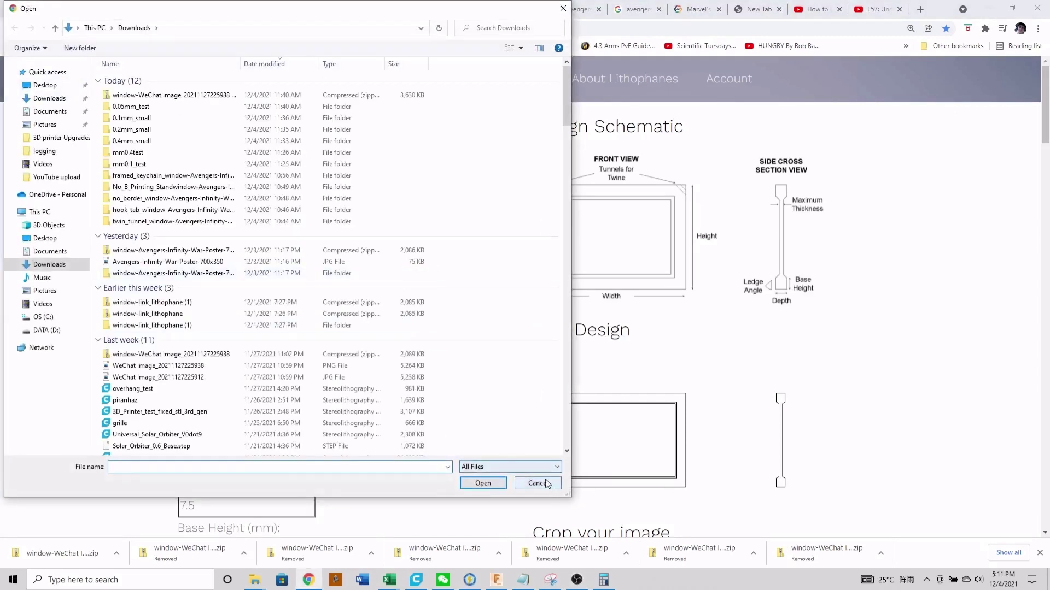
pyautogui.click(546, 484)
pyautogui.click(358, 310)
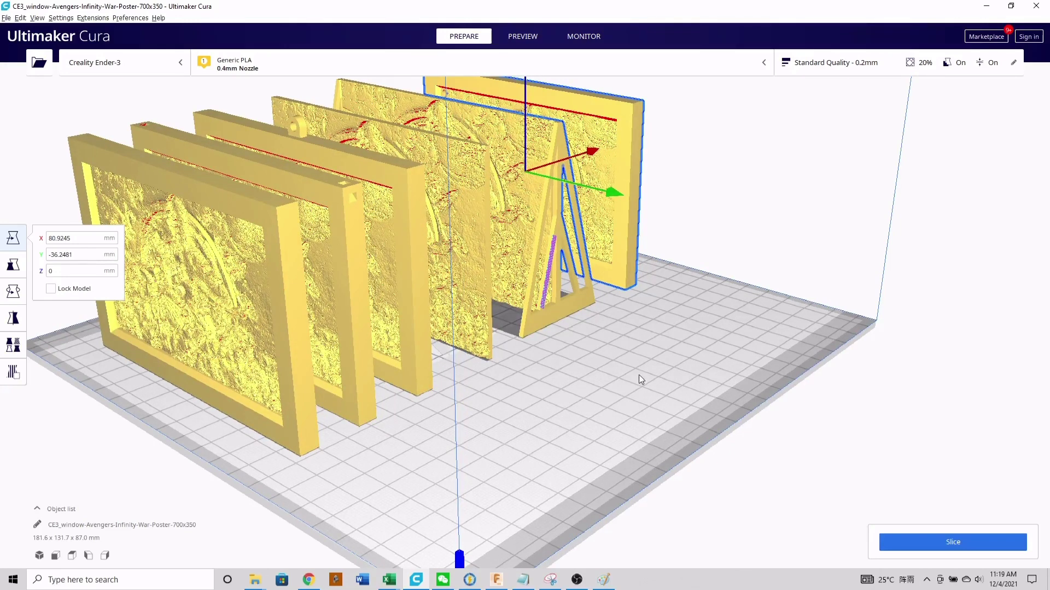
# Step: Try moving the front and second lithophane frames, undoing both moves
pyautogui.click(280, 308)
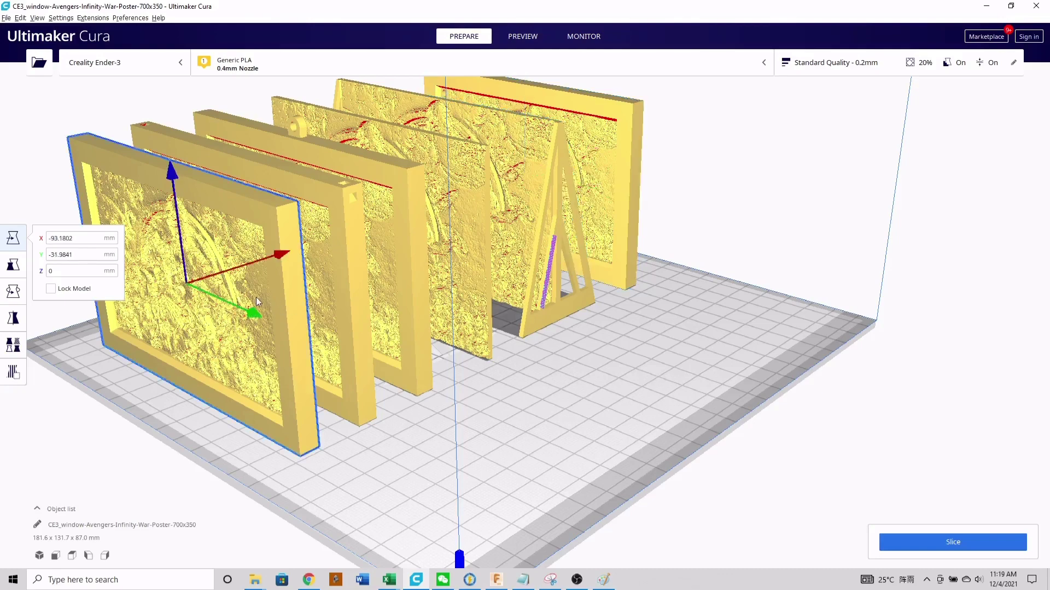
pyautogui.moveTo(251, 307); pyautogui.dragTo(343, 326)
pyautogui.moveTo(510, 359); pyautogui.dragTo(557, 358, button='right')
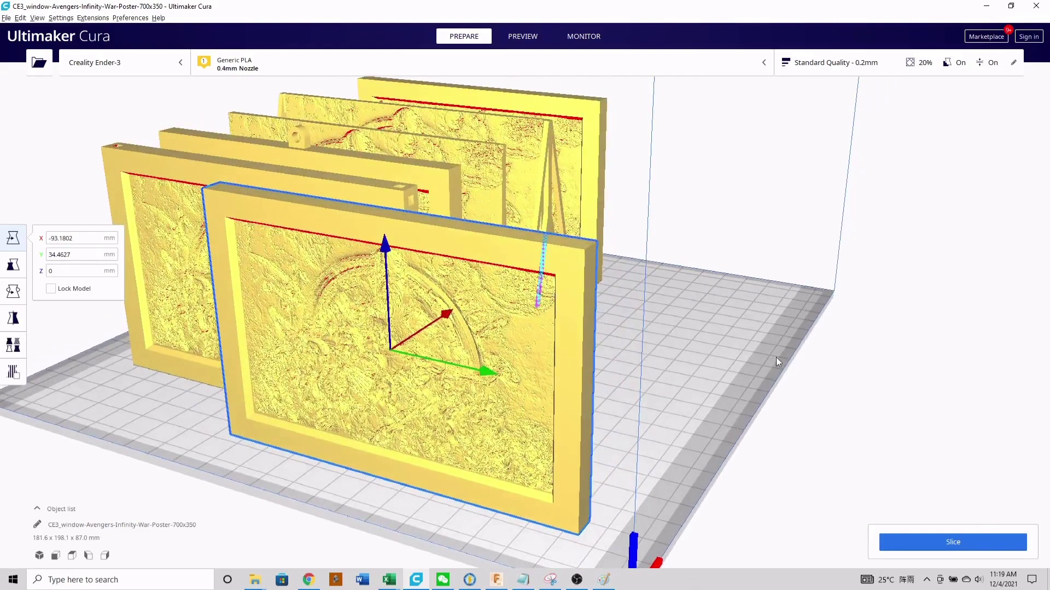
pyautogui.hotkey('ctrl', 'z')
pyautogui.click(386, 313)
pyautogui.moveTo(386, 312); pyautogui.dragTo(517, 338)
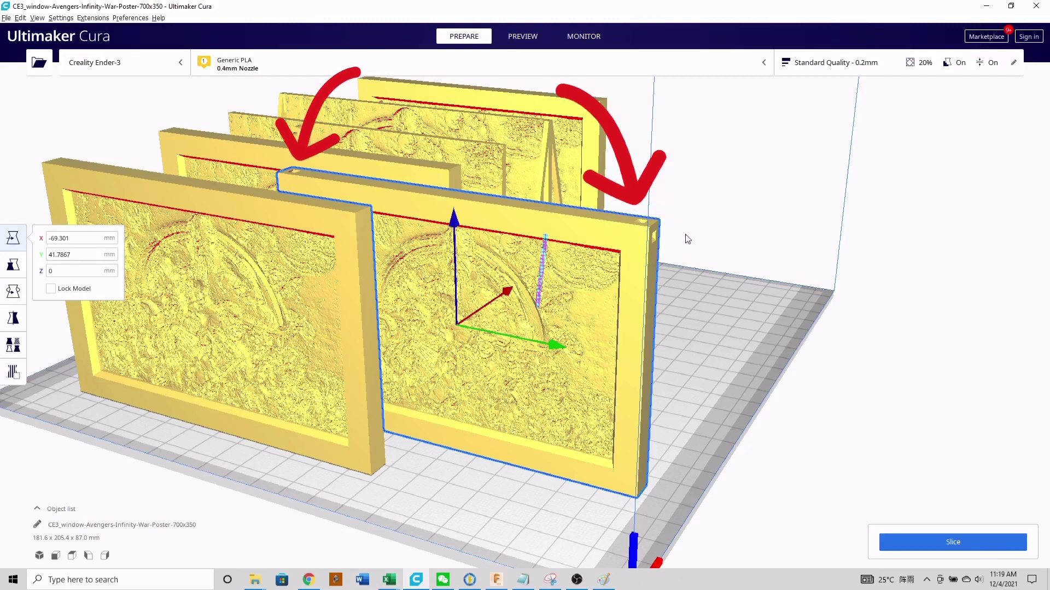
pyautogui.hotkey('ctrl', 'z')
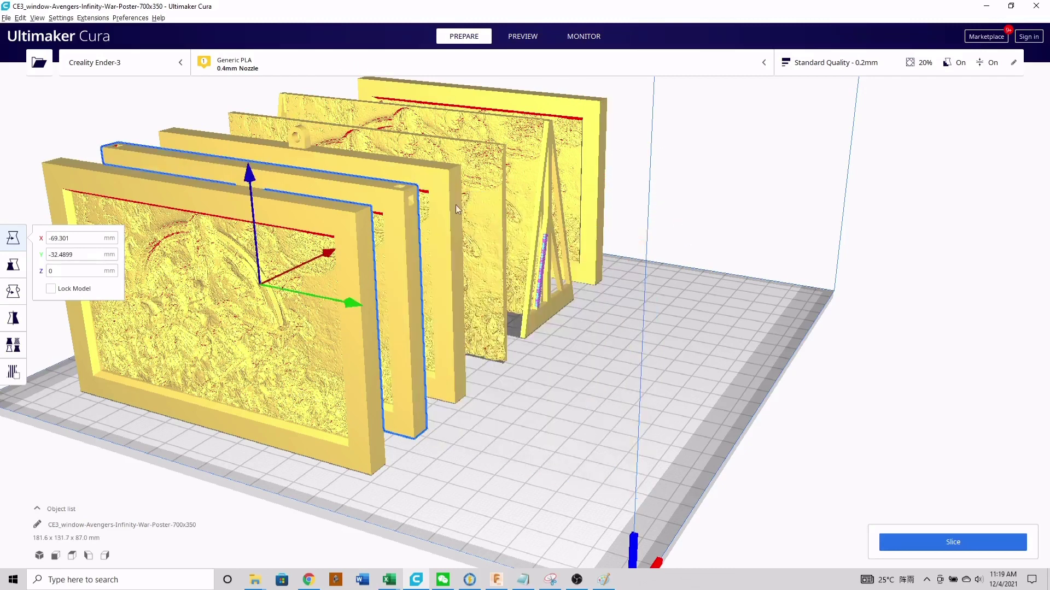
# Step: Slide the third frame and the borderless panel forward out of the row to Y 41.08 mm
pyautogui.click(451, 208)
pyautogui.moveTo(381, 267); pyautogui.dragTo(551, 291)
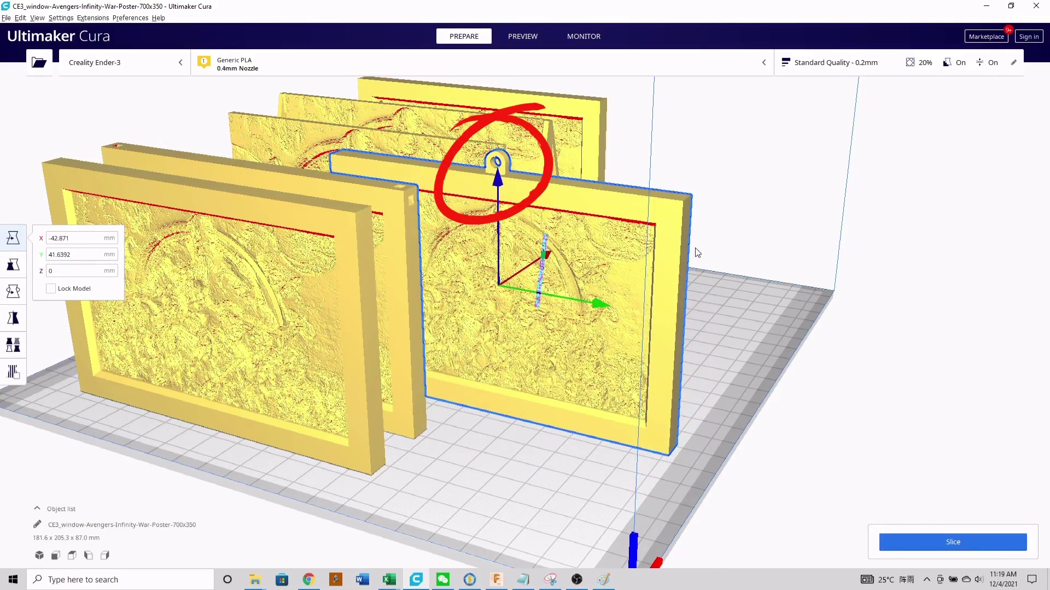
pyautogui.moveTo(692, 253); pyautogui.dragTo(639, 300)
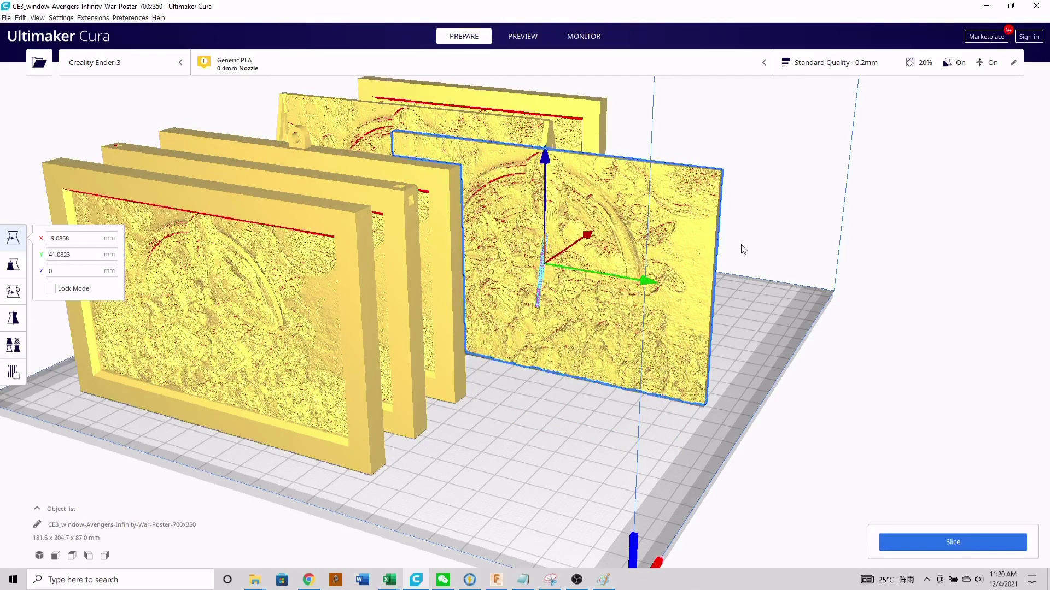
# Step: Undo the last panel move and shift the panel beside the triangular stand to the right
pyautogui.moveTo(741, 248); pyautogui.dragTo(711, 244, button='right')
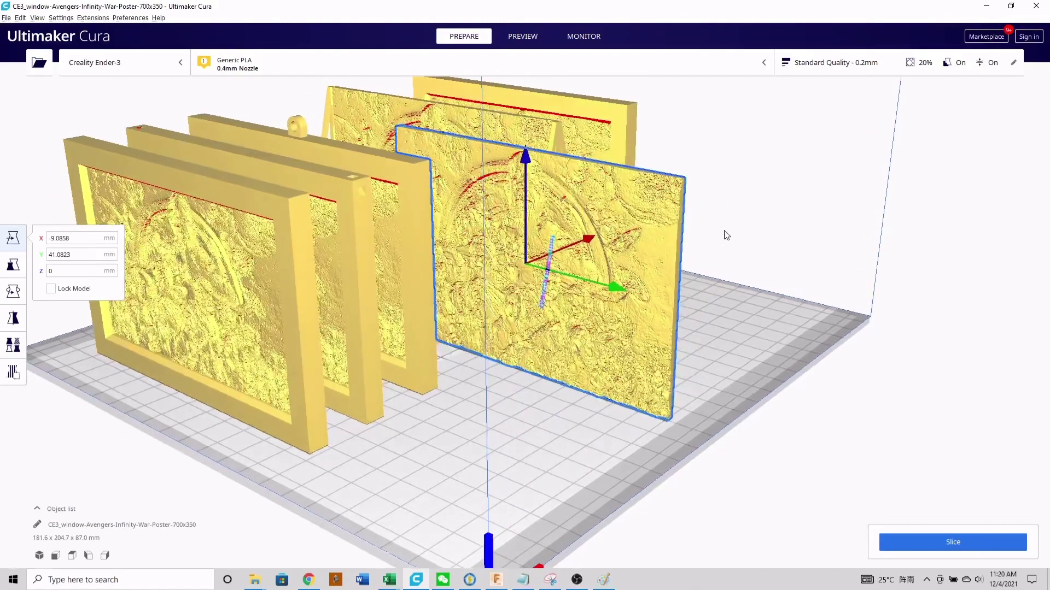
pyautogui.click(766, 217)
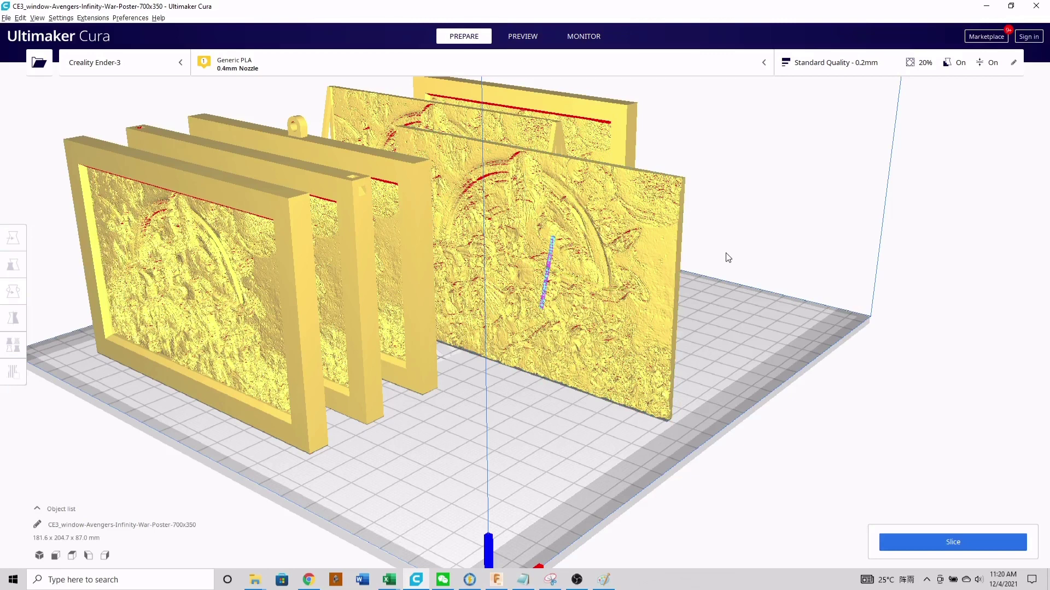
pyautogui.hotkey('ctrl', 'z')
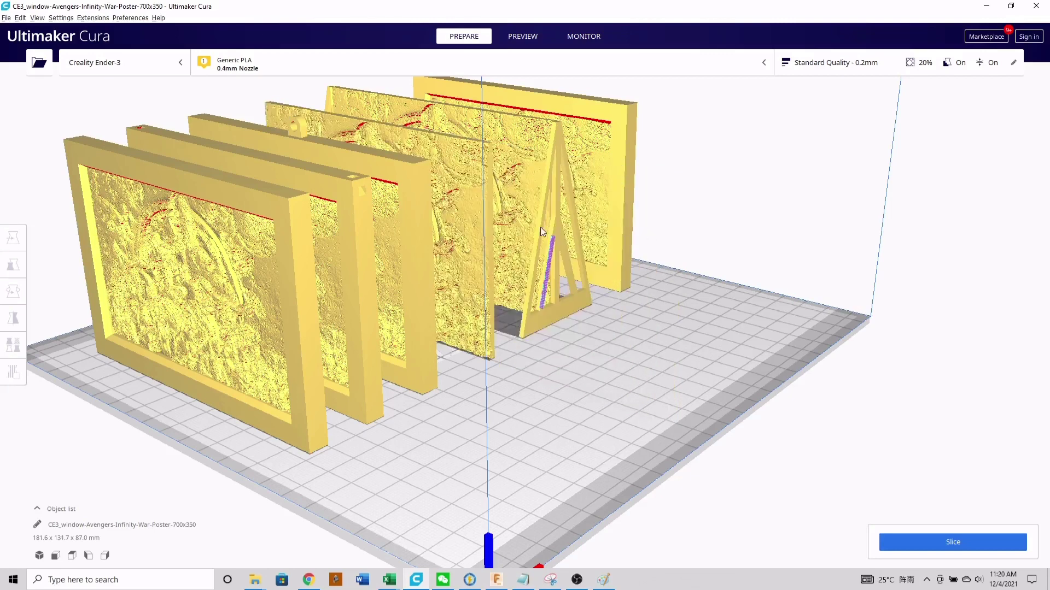
pyautogui.click(540, 228)
pyautogui.moveTo(522, 230); pyautogui.dragTo(687, 283)
pyautogui.click(831, 241)
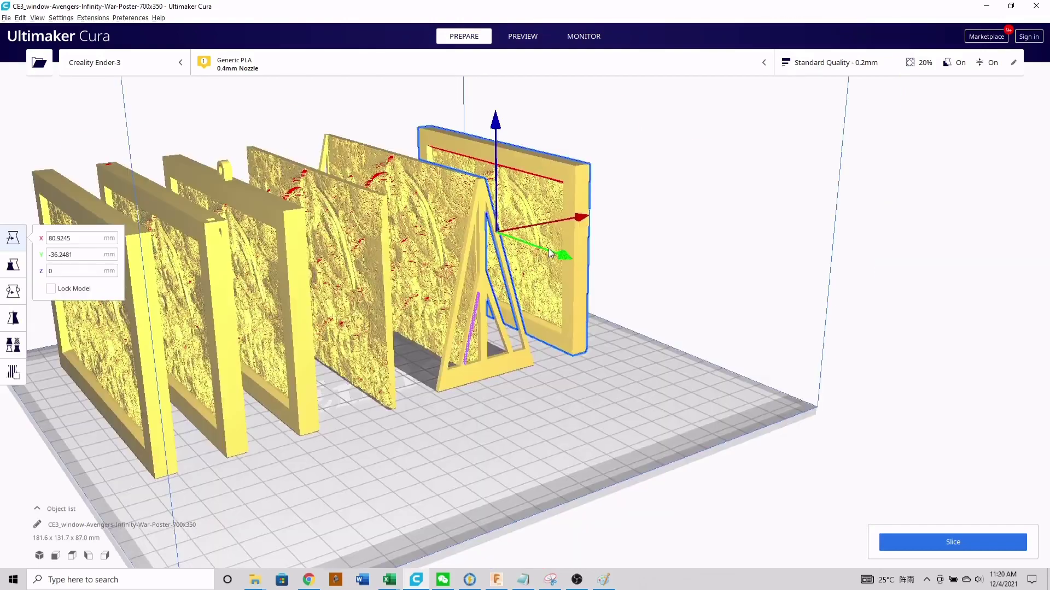
# Step: Bring the rear framed lithophane forward to the right so its corner tunnels show
pyautogui.moveTo(549, 253); pyautogui.dragTo(672, 323)
pyautogui.scroll(3, 640, 342)
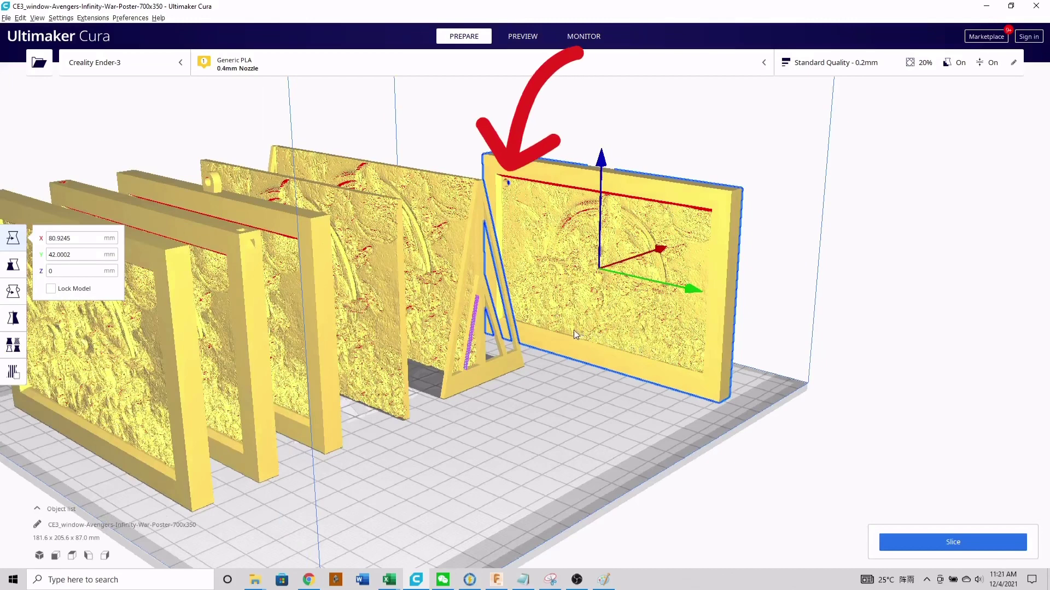
pyautogui.scroll(2, 530, 170)
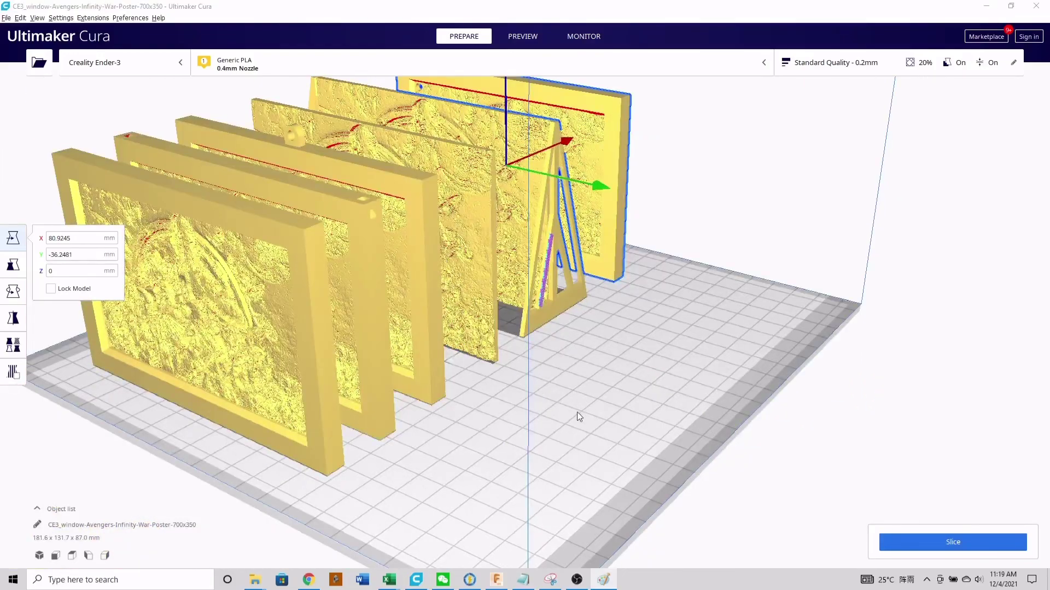
pyautogui.moveTo(577, 413); pyautogui.dragTo(540, 417, button='right')
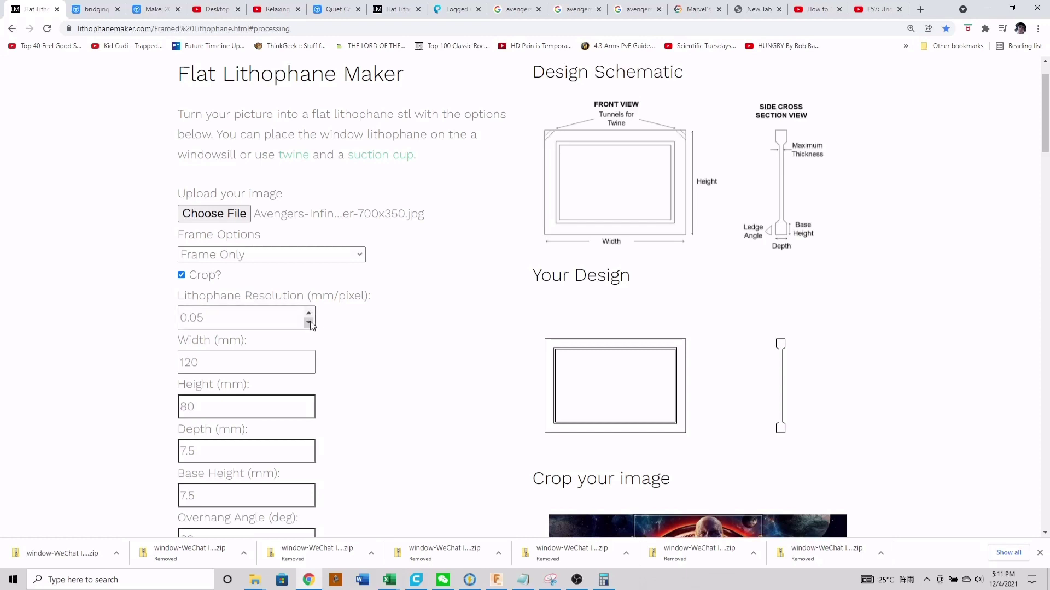
# Step: Select the 0.05 value in the Lithophane Resolution (mm/pixel) field
pyautogui.moveTo(272, 318); pyautogui.dragTo(150, 314)
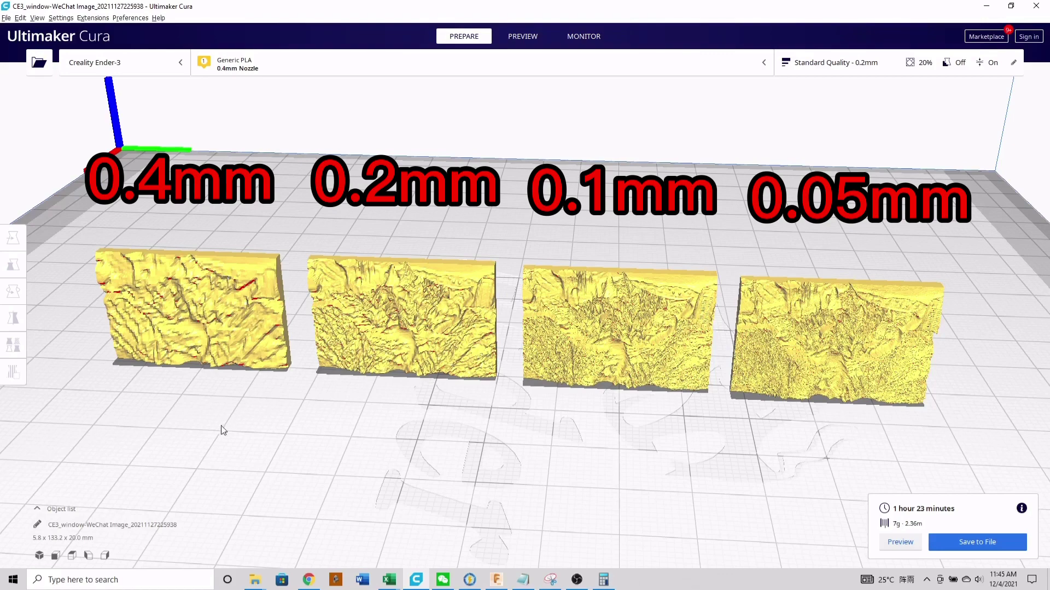
pyautogui.scroll(5, 402, 296)
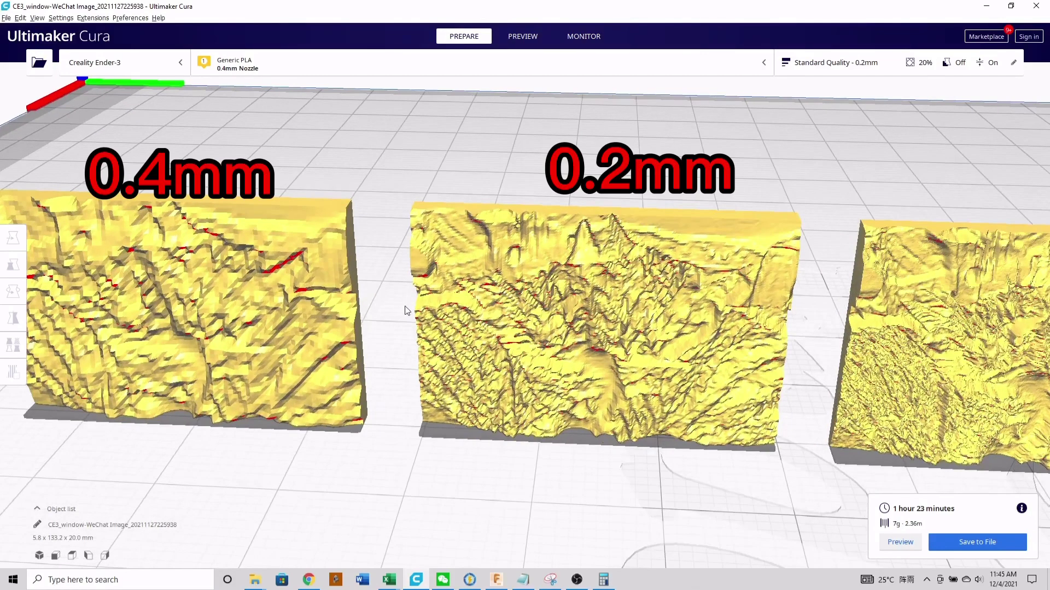
pyautogui.moveTo(405, 311)
pyautogui.mouseDown(button='right')
pyautogui.moveTo(421, 294)
pyautogui.moveTo(376, 315)
pyautogui.moveTo(391, 313)
pyautogui.mouseUp(button='right')
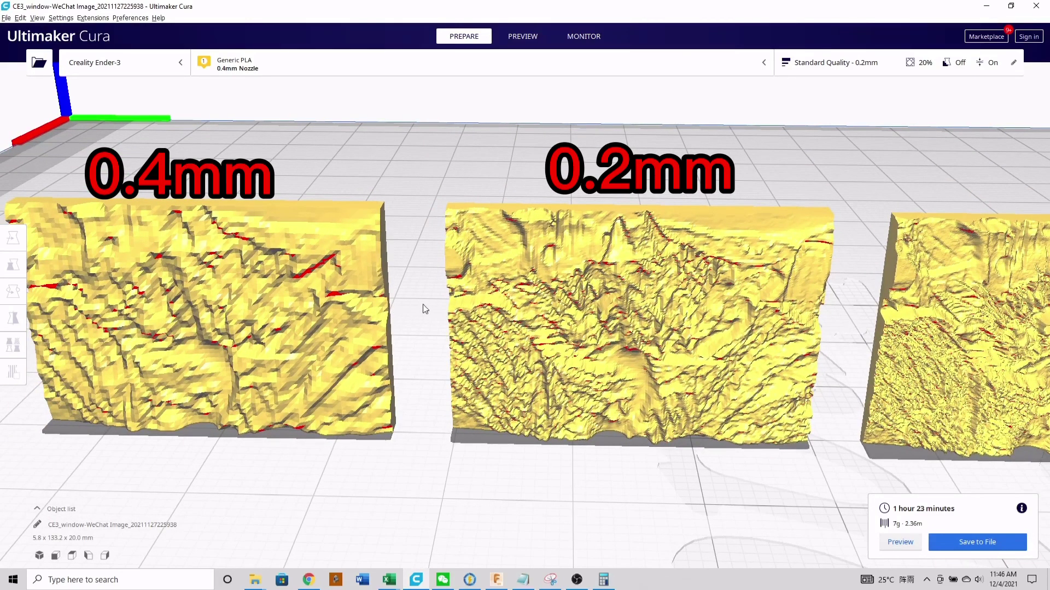
pyautogui.moveTo(511, 332); pyautogui.dragTo(335, 331, button='middle')
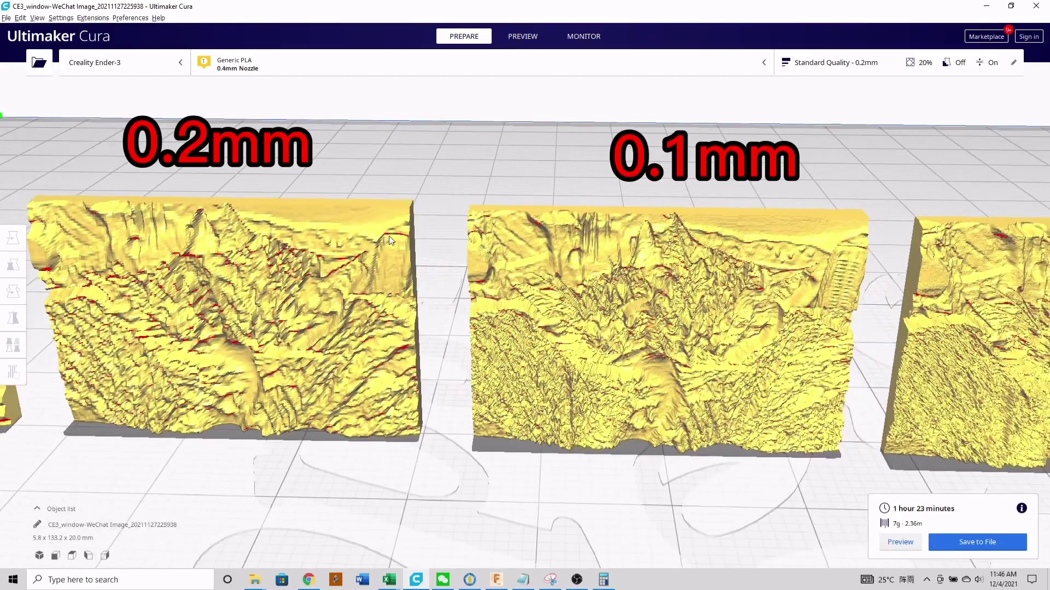
pyautogui.moveTo(414, 249); pyautogui.dragTo(421, 257, button='right')
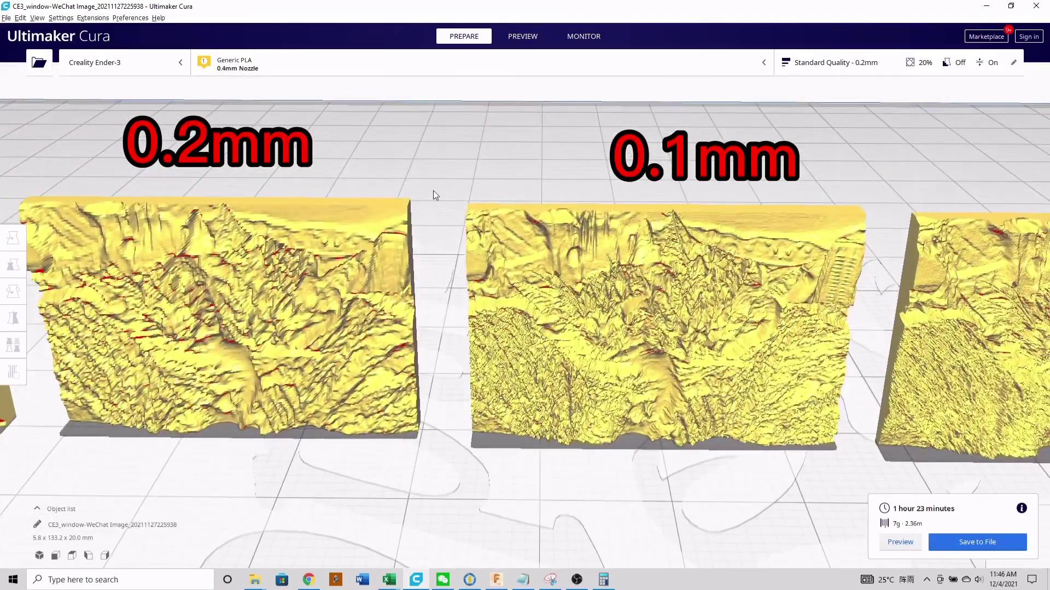
pyautogui.moveTo(672, 178); pyautogui.dragTo(495, 169, button='middle')
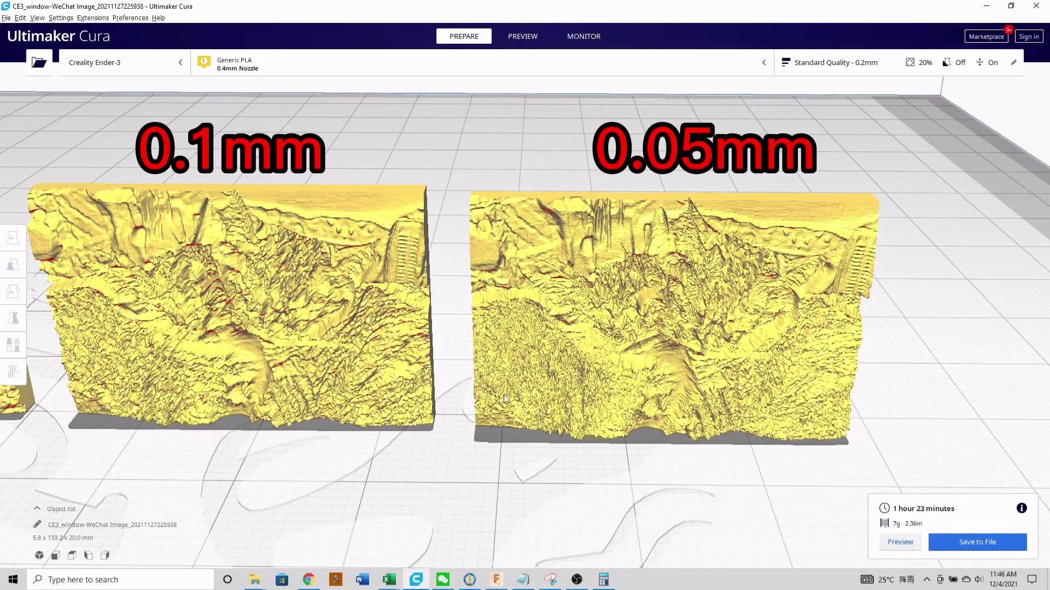
pyautogui.scroll(6, 491, 354)
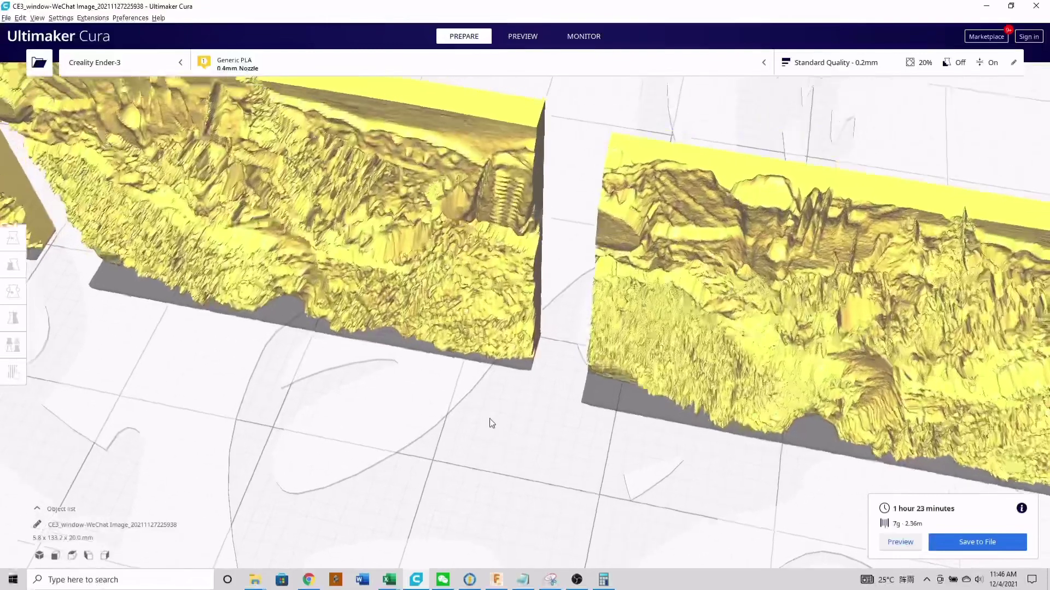
pyautogui.moveTo(490, 418); pyautogui.dragTo(563, 389, button='right')
pyautogui.scroll(-2, 563, 389)
pyautogui.scroll(-3, 563, 386)
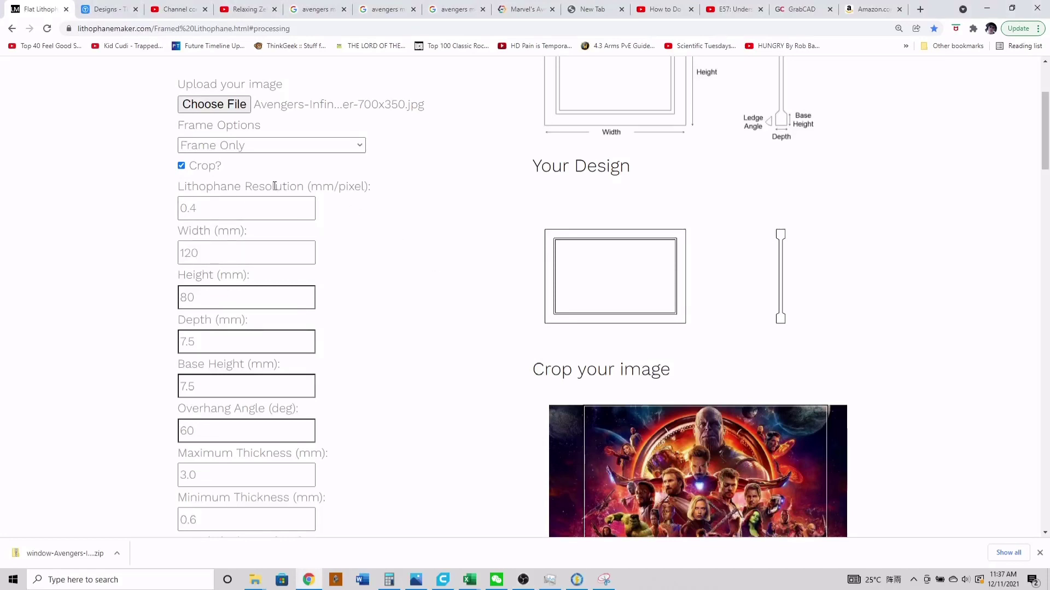
# Step: Replace the 0.4 mm/pixel resolution with a finer value, raising the estimated file size to 26.64 MB
pyautogui.scroll(-4, 484, 269)
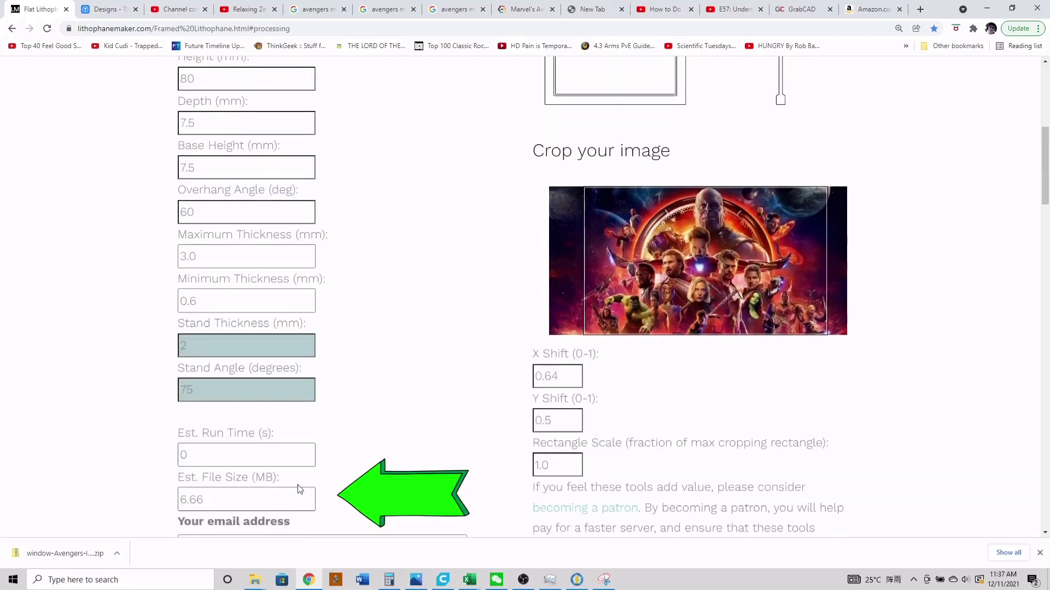
pyautogui.scroll(4, 375, 483)
pyautogui.moveTo(207, 208); pyautogui.dragTo(164, 209)
pyautogui.write('0.2')
pyautogui.scroll(-5, 448, 339)
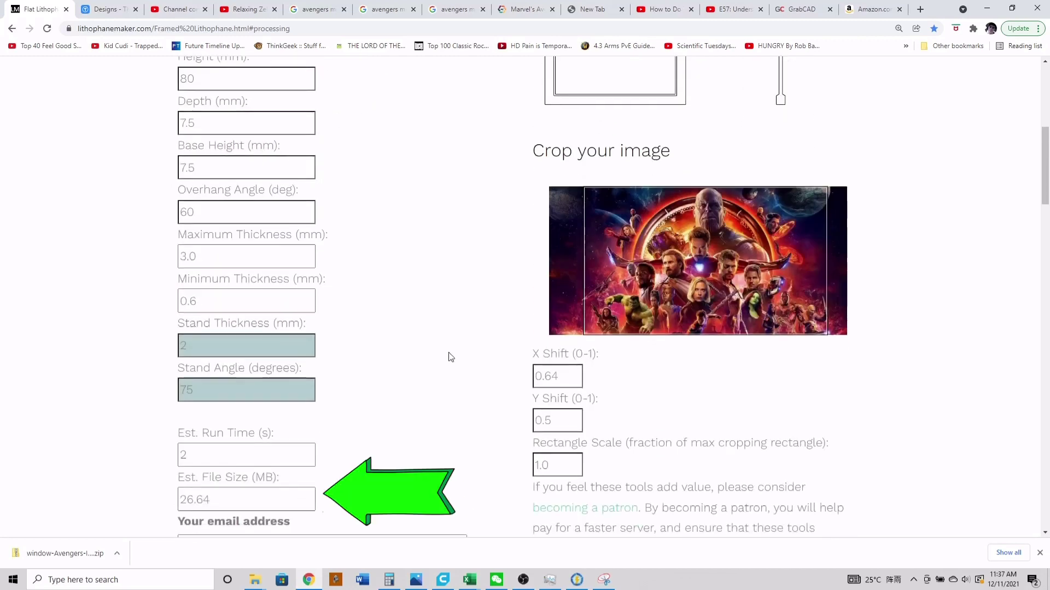
pyautogui.scroll(4, 450, 356)
pyautogui.click(119, 157)
pyautogui.scroll(-3, 476, 328)
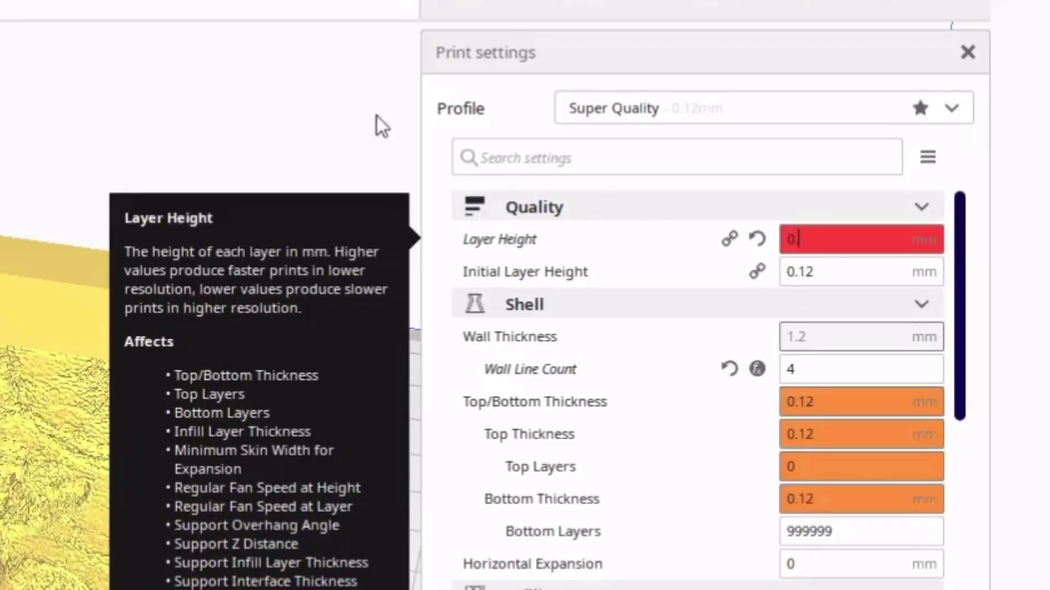
# Step: Change the Layer Height from 0.2 to 0.12 mm
pyautogui.write('20')
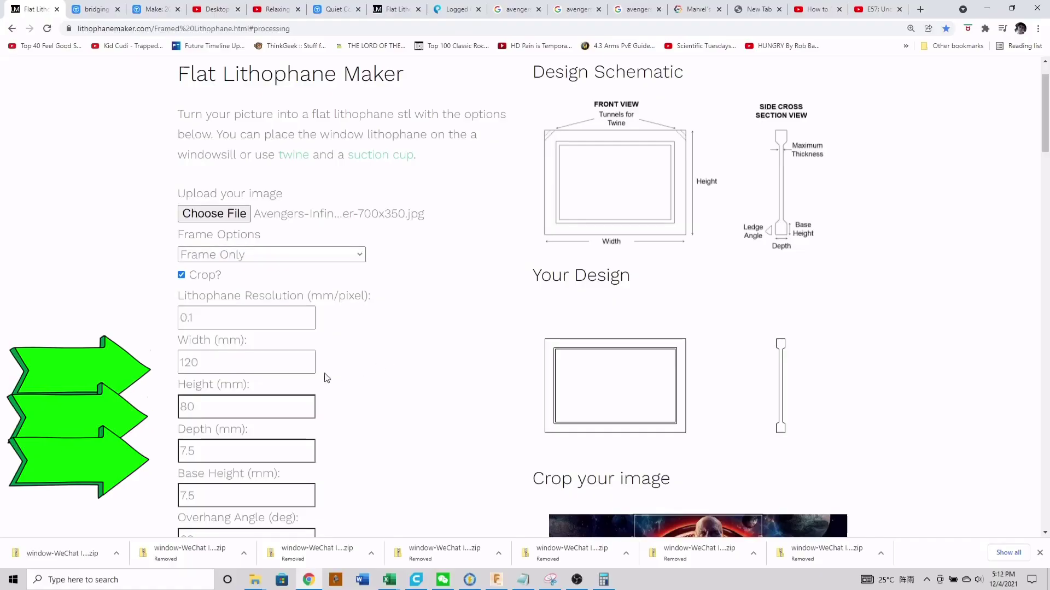
pyautogui.moveTo(239, 363); pyautogui.dragTo(160, 367)
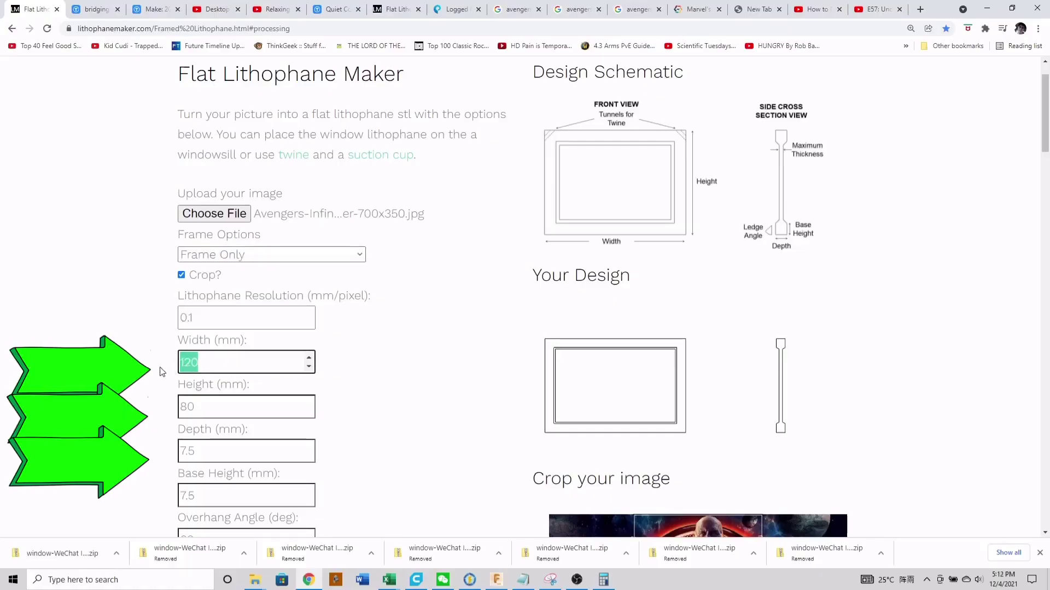
pyautogui.write('150')
pyautogui.click(435, 371)
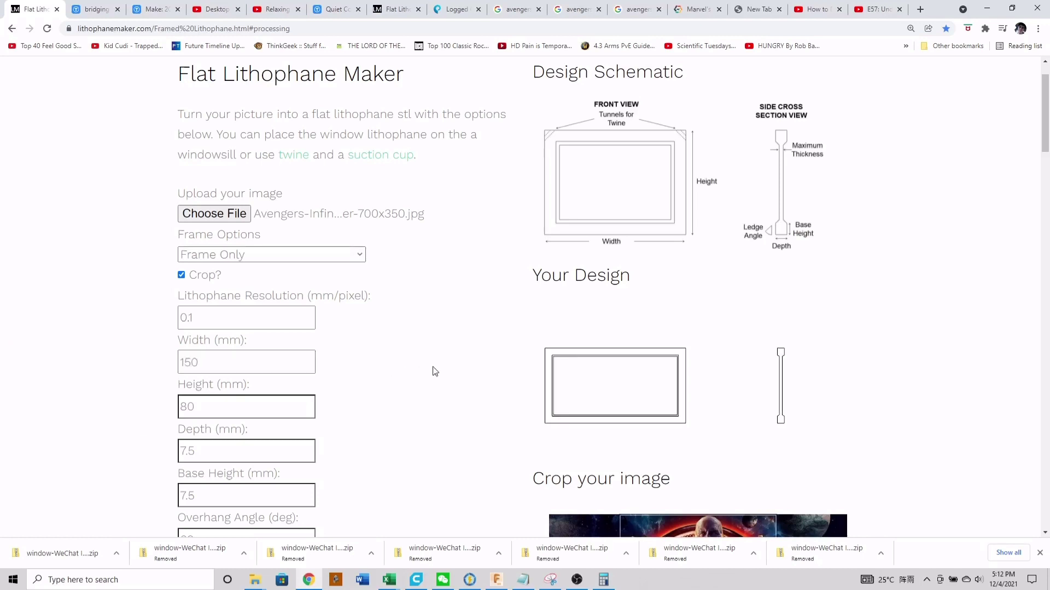
pyautogui.moveTo(281, 363); pyautogui.dragTo(137, 365)
pyautogui.write('120')
pyautogui.click(468, 376)
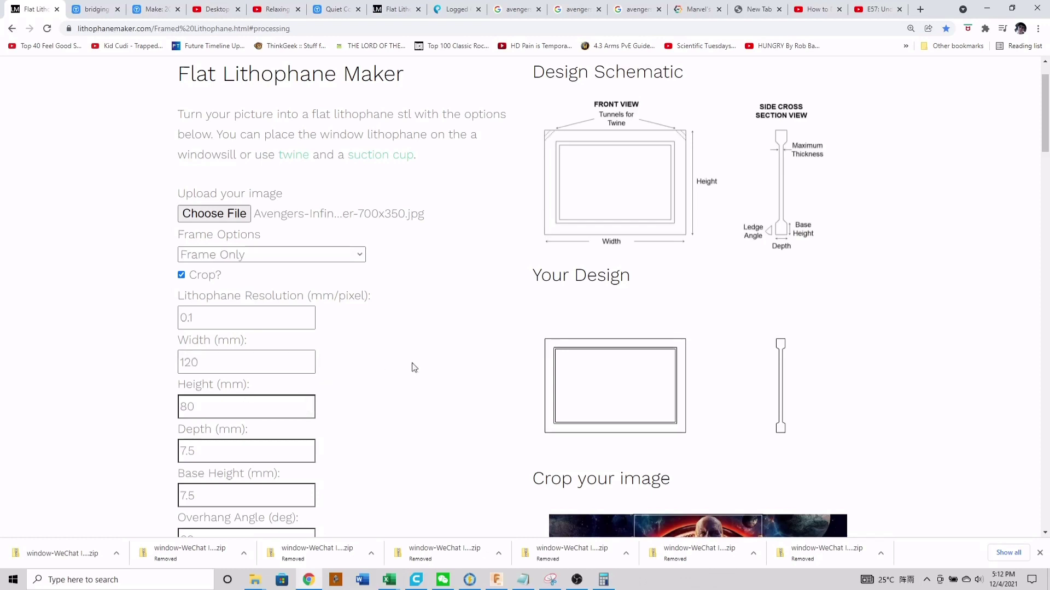
pyautogui.scroll(-1, 414, 367)
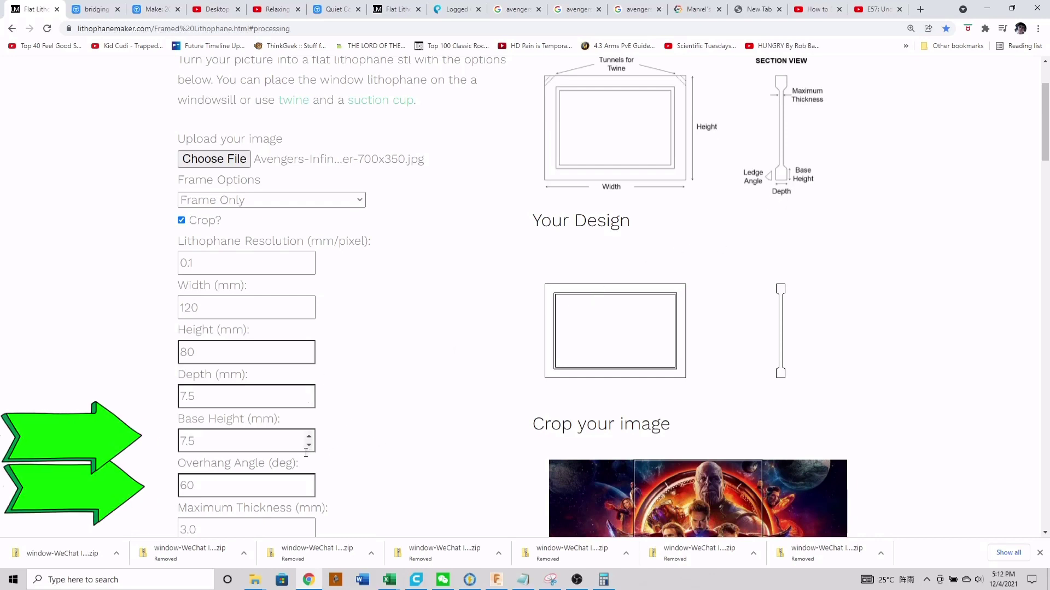
pyautogui.scroll(-1, 353, 456)
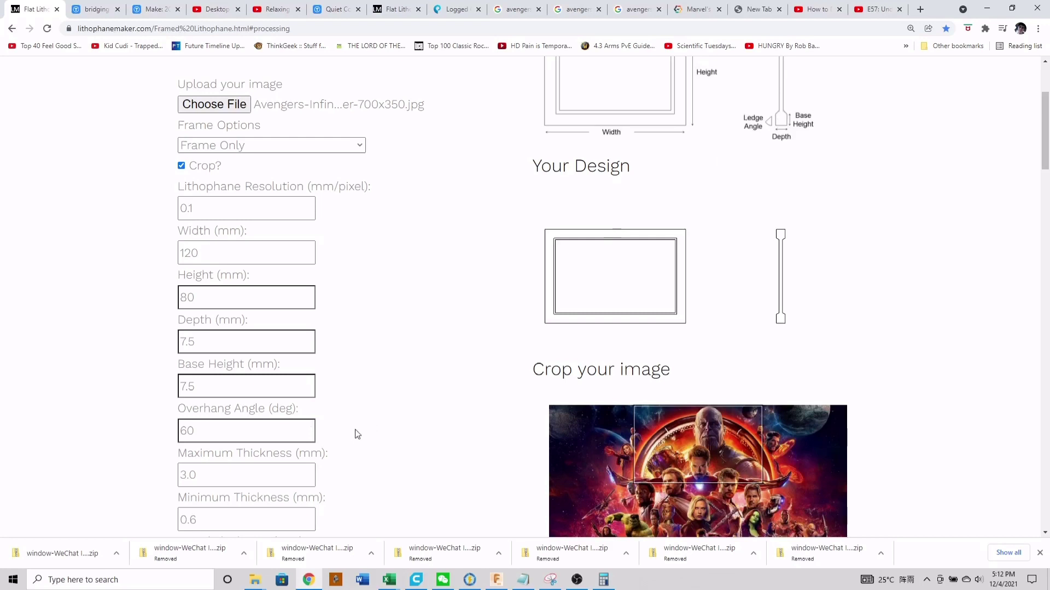
pyautogui.scroll(-3, 340, 321)
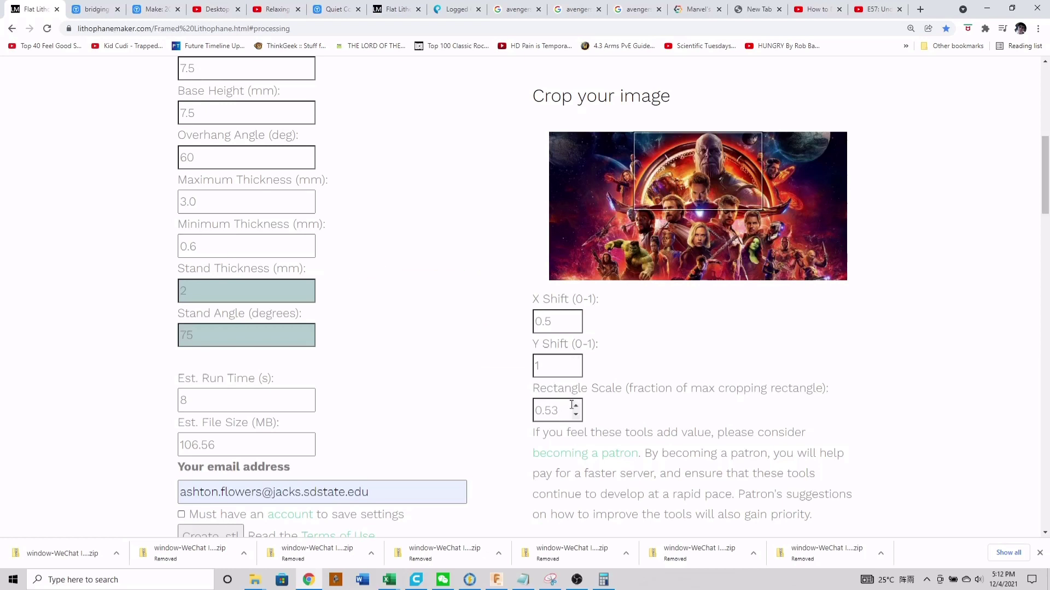
# Step: Set crop X Shift 0.5, Y Shift 1 and Rectangle Scale 1 so the crop spans the full poster height
pyautogui.click(576, 317)
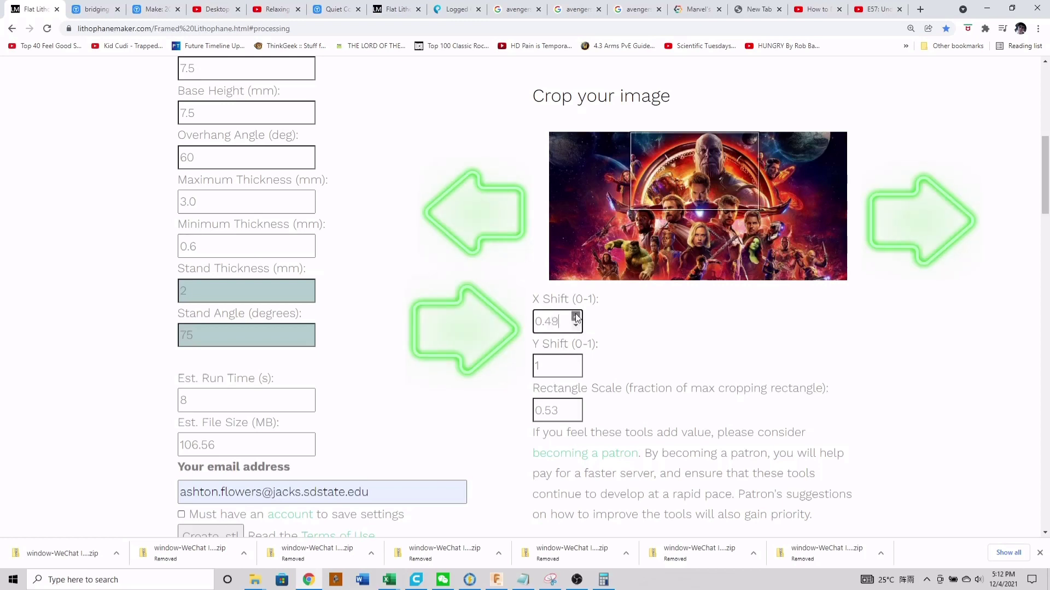
pyautogui.click(576, 371)
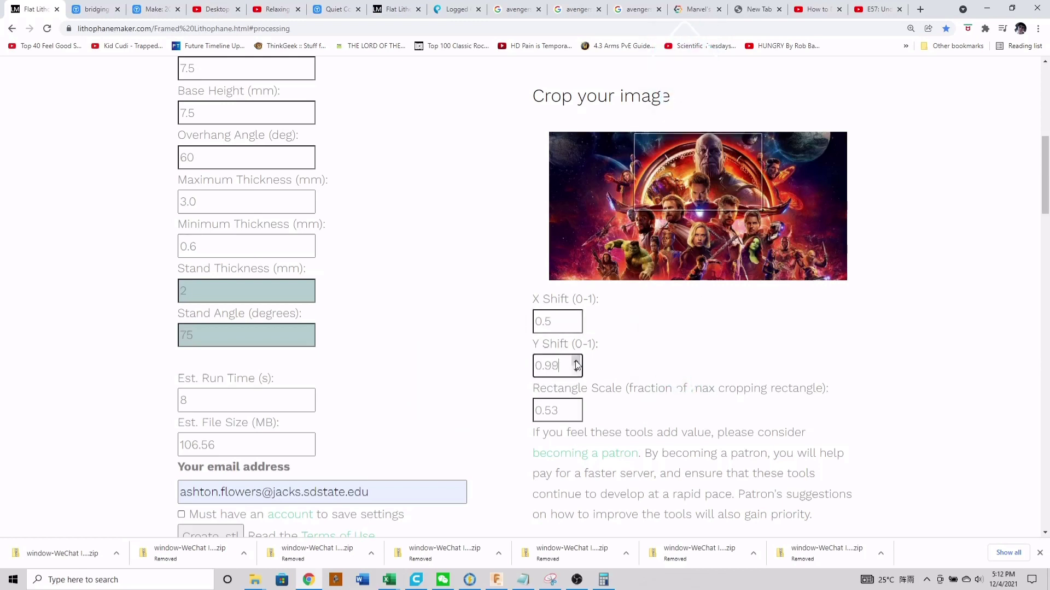
pyautogui.click(576, 362)
pyautogui.click(575, 407)
pyautogui.click(576, 407)
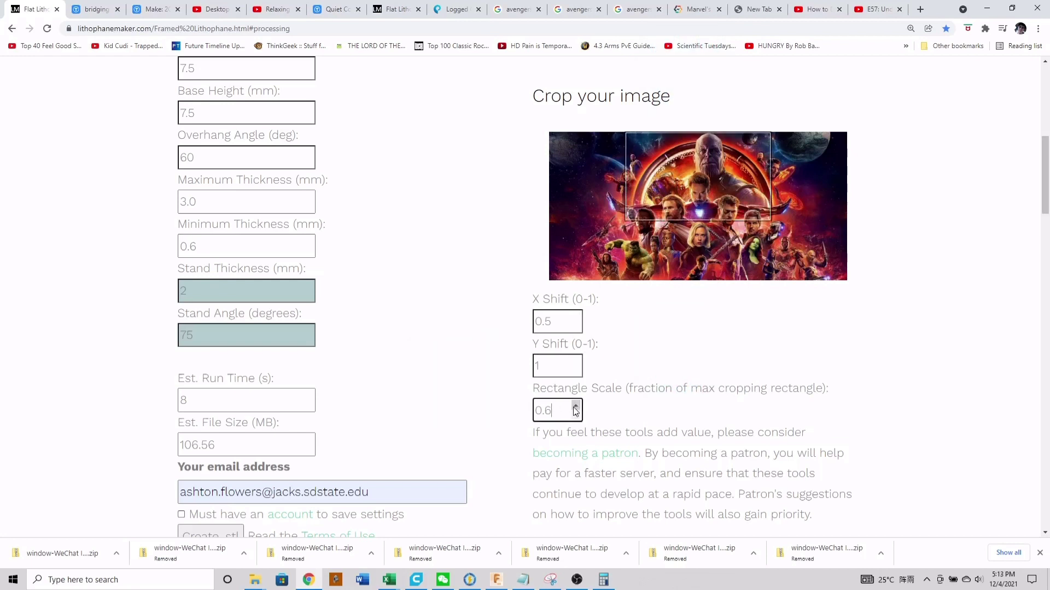
pyautogui.click(575, 407)
pyautogui.hotkey('ctrl', 'a')
pyautogui.write('1')
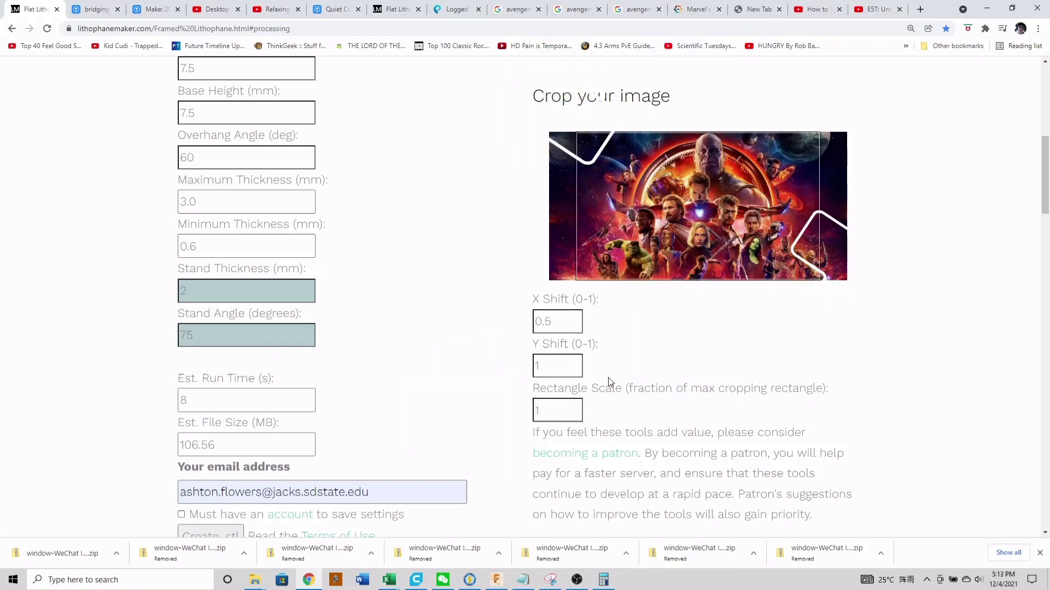
pyautogui.scroll(1, 414, 350)
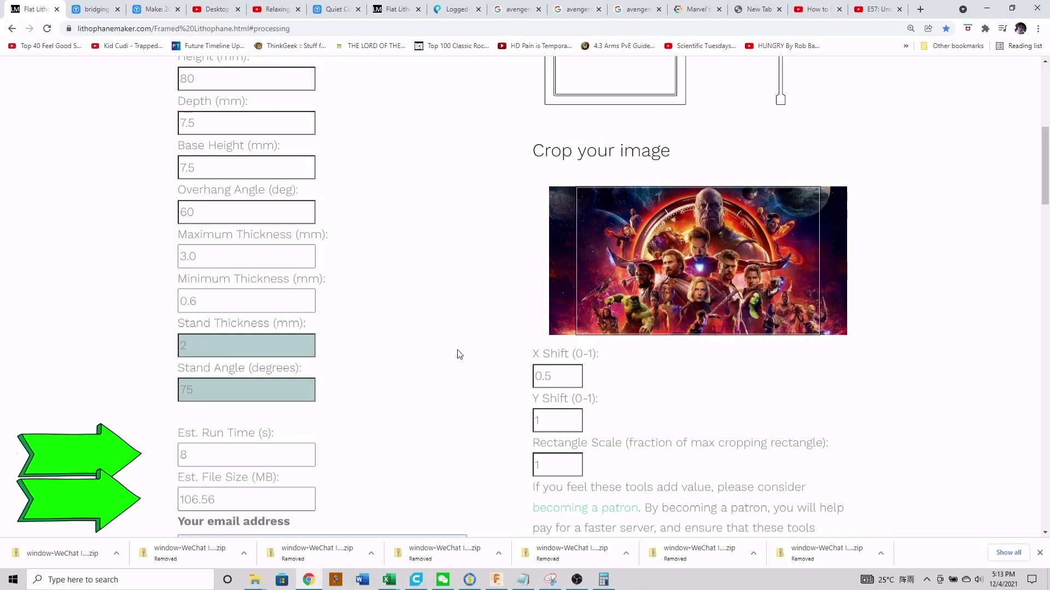
# Step: Dismiss the downloads bar and create the window lithophane STL
pyautogui.click(1040, 554)
pyautogui.scroll(1, 538, 469)
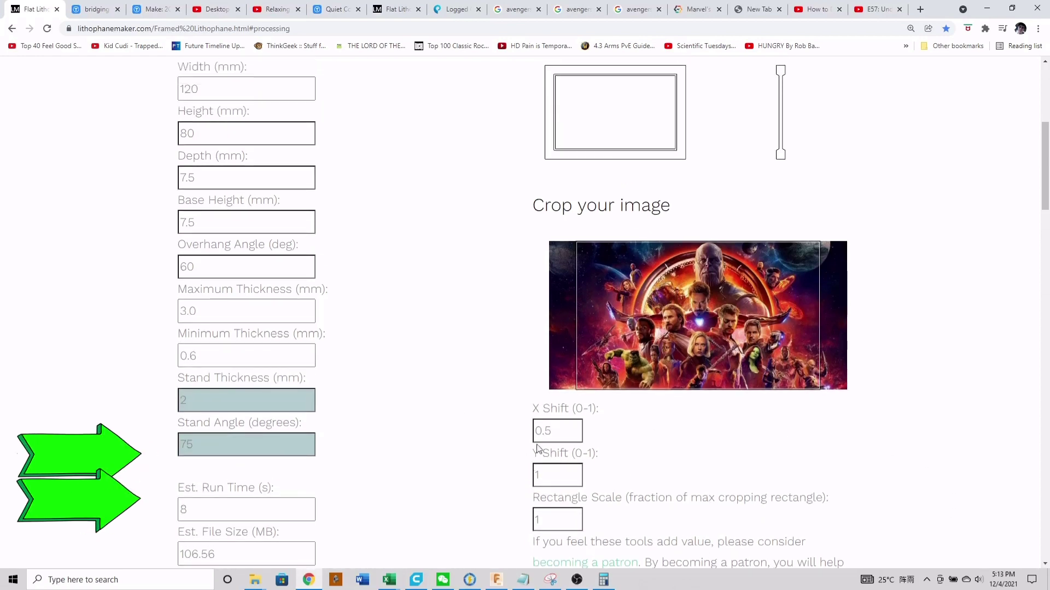
pyautogui.scroll(-3, 229, 487)
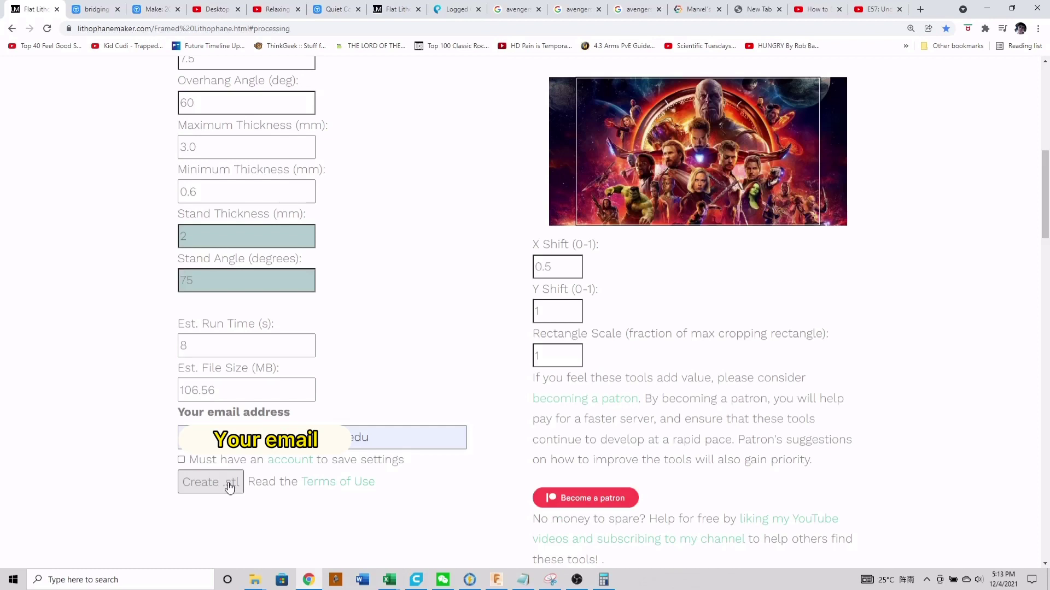
pyautogui.click(210, 482)
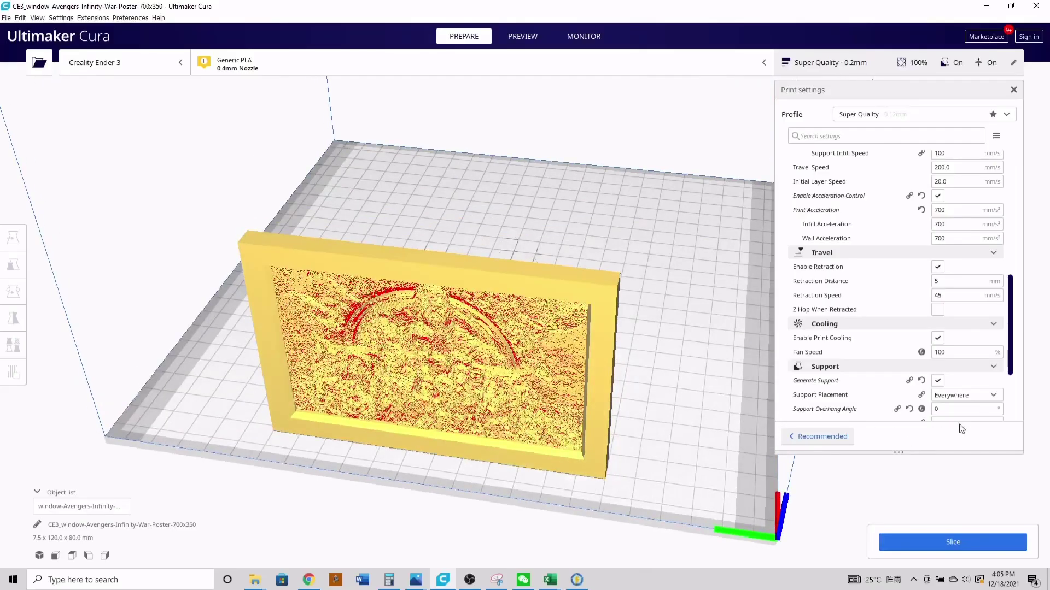
# Step: Enter the new Support Overhang Angle value and orbit around the upright lithophane
pyautogui.write('9')
pyautogui.moveTo(762, 373)
pyautogui.mouseDown(button='right')
pyautogui.moveTo(749, 352)
pyautogui.moveTo(745, 269)
pyautogui.moveTo(727, 350)
pyautogui.mouseUp(button='right')
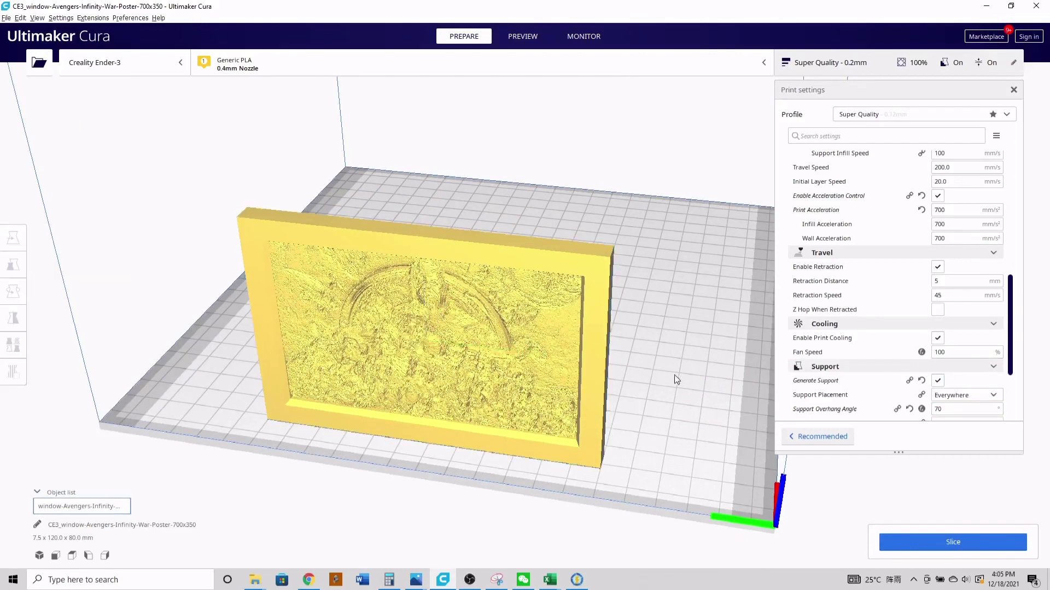
pyautogui.moveTo(677, 380); pyautogui.dragTo(632, 367, button='right')
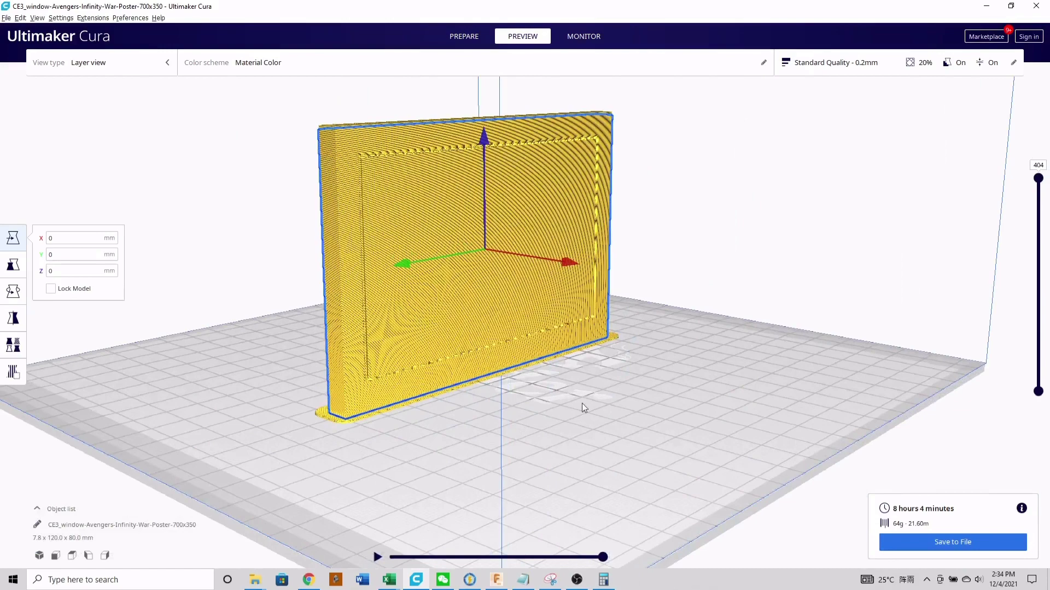
pyautogui.moveTo(582, 403); pyautogui.dragTo(854, 412, button='right')
# Step: Orbit the sliced lithophane in the layer preview to inspect its printed layers
pyautogui.moveTo(545, 402); pyautogui.dragTo(884, 438, button='right')
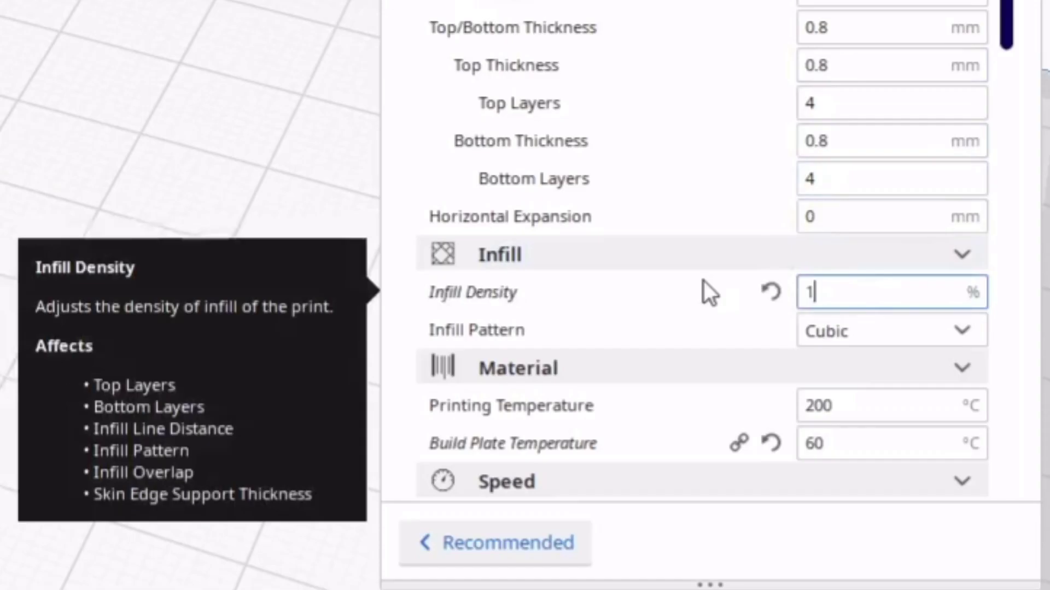
# Step: Complete Infill Density at 100%, then raise the layer slider to reveal more printed layers
pyautogui.write('0')
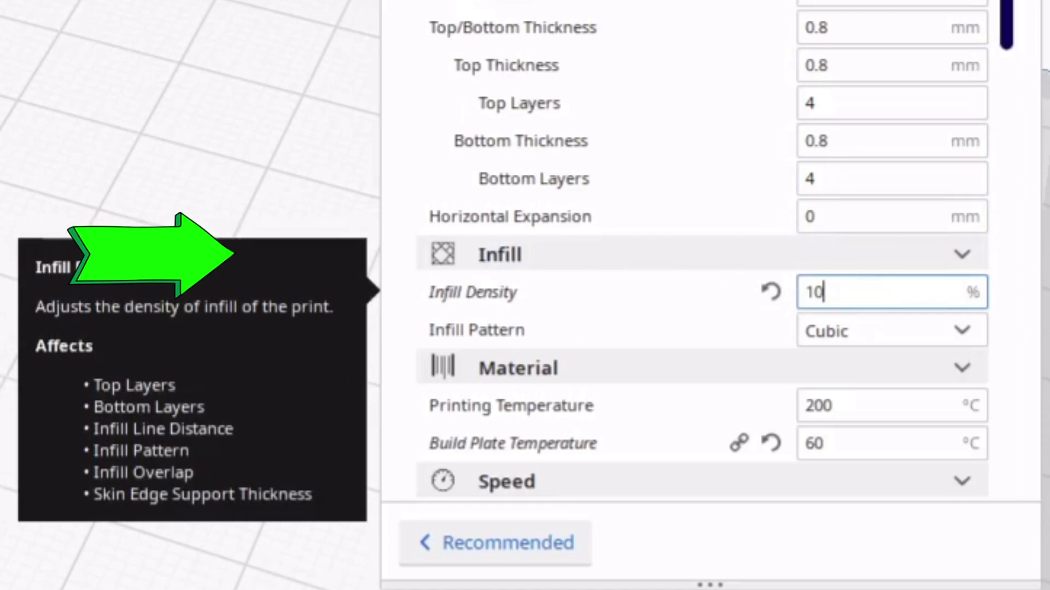
pyautogui.write('0')
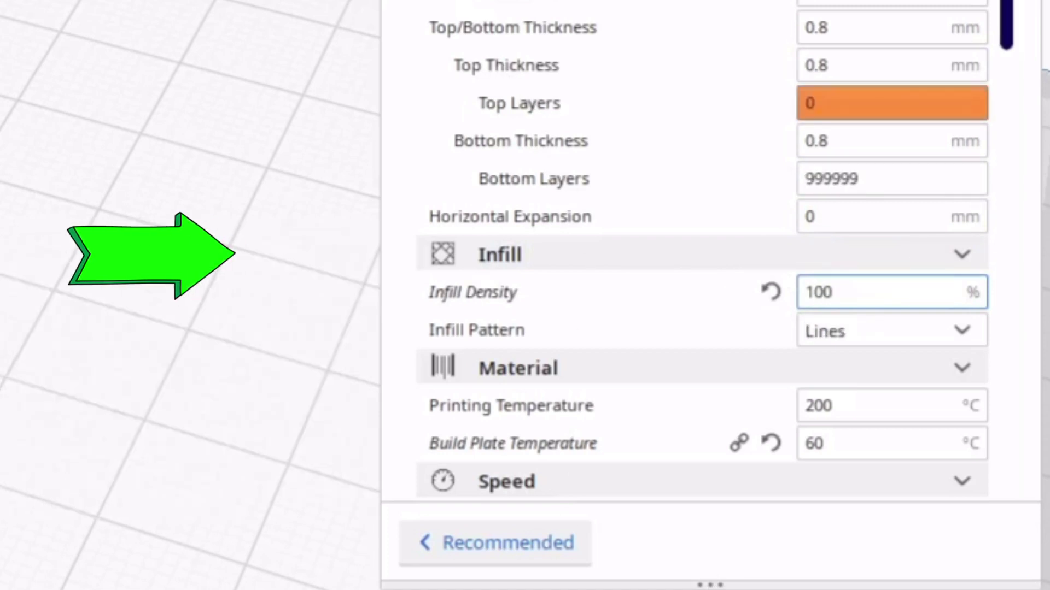
pyautogui.moveTo(1037, 276); pyautogui.dragTo(1029, 249)
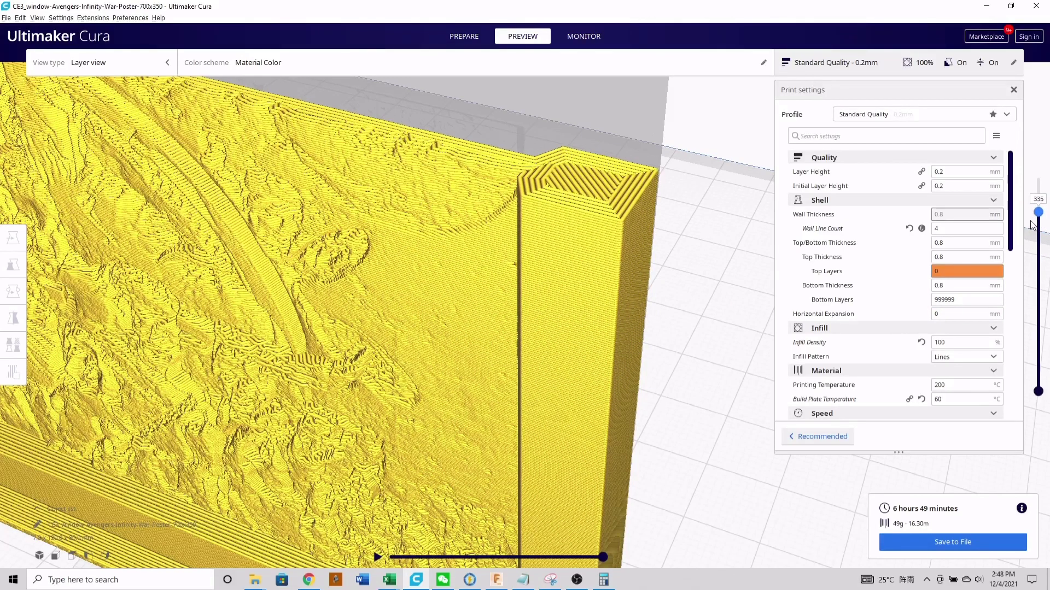
pyautogui.scroll(-3, 710, 338)
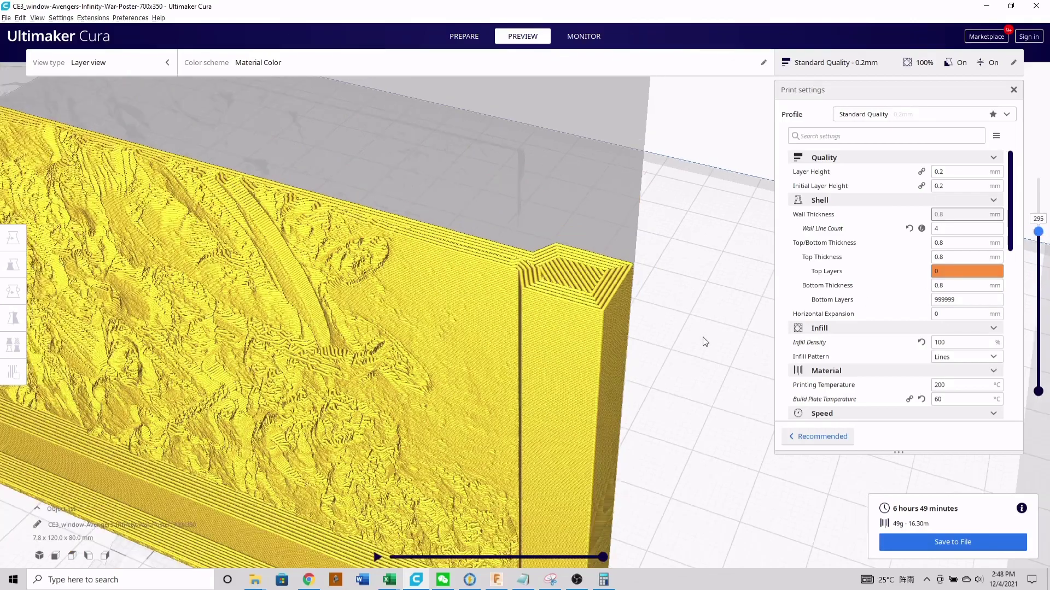